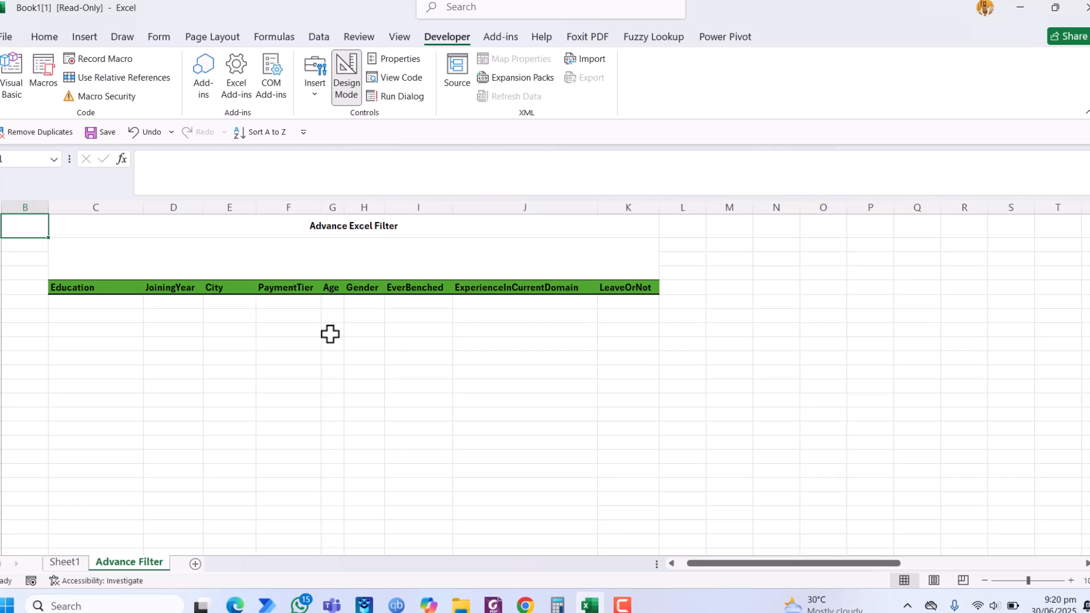
Step: Examine the source data table starting at column AA, including its City column
{"action": "left_click", "coordinate": [613, 333]}
{"action": "key", "text": "ctrl+Right"}
{"action": "key", "text": "Right"}
{"action": "key", "text": "Right"}
{"action": "key", "text": "Right"}
{"action": "key", "text": "Right"}
{"action": "key", "text": "Right"}
{"action": "key", "text": "Right"}
{"action": "key", "text": "Right"}
{"action": "key", "text": "Right"}
{"action": "key", "text": "Left"}
{"action": "key", "text": "Left"}
{"action": "key", "text": "Left"}
{"action": "key", "text": "Left"}
{"action": "key", "text": "Left"}
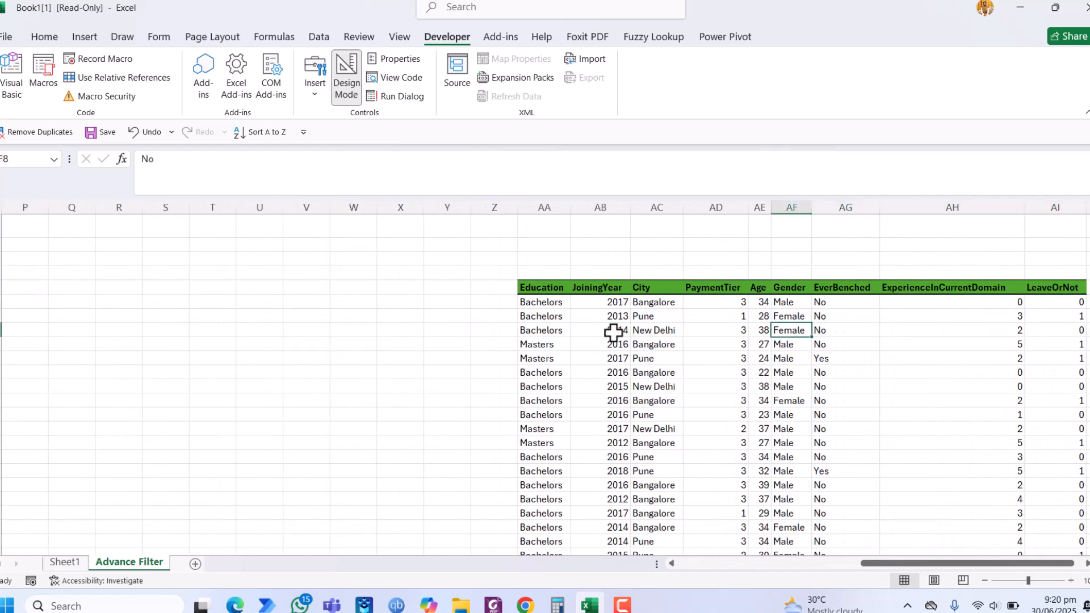
{"action": "key", "text": "Up"}
{"action": "key", "text": "Up"}
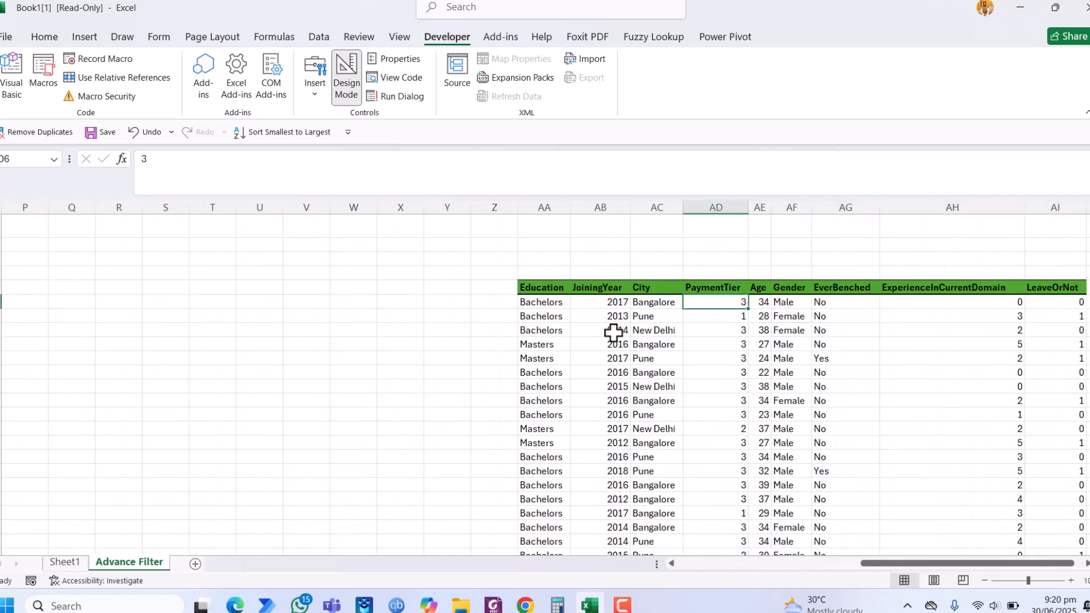
{"action": "key", "text": "Left"}
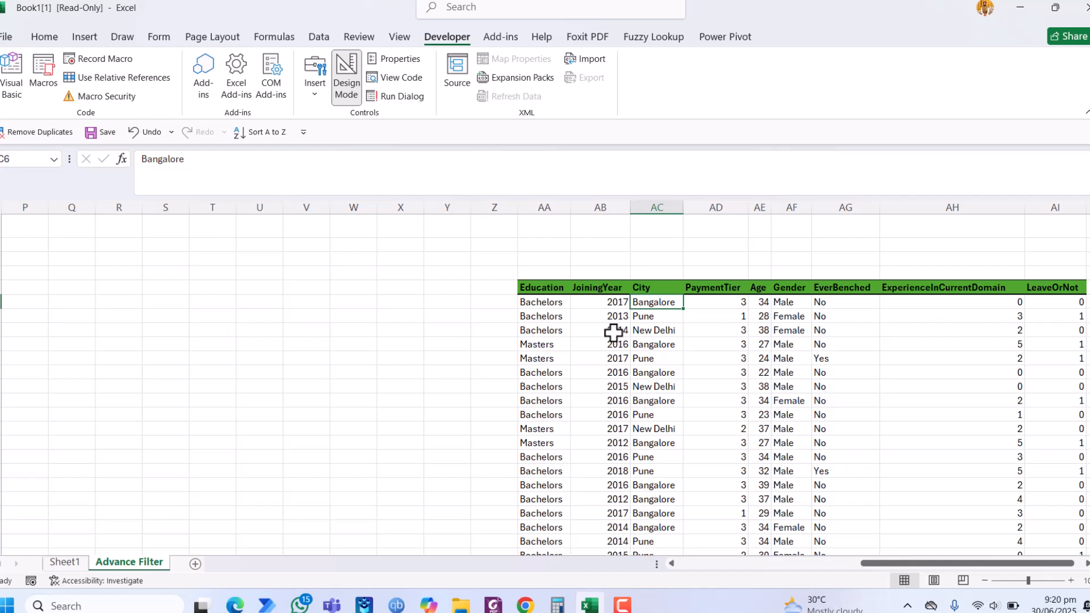
{"action": "key", "text": "Down"}
{"action": "key", "text": "Down"}
{"action": "key", "text": "Down"}
{"action": "key", "text": "Down"}
{"action": "key", "text": "Down"}
{"action": "key", "text": "Down"}
{"action": "key", "text": "Down"}
{"action": "key", "text": "Down"}
{"action": "key", "text": "Down"}
{"action": "key", "text": "Down"}
{"action": "key", "text": "Down"}
{"action": "key", "text": "Up"}
{"action": "key", "text": "Up"}
{"action": "key", "text": "Up"}
Step: Insert an ActiveX text box filling the blank merged area between the Advance Excel Filter title and the green header row
{"action": "key", "text": "Up"}
{"action": "key", "text": "ctrl+Up"}
{"action": "key", "text": "ctrl+Left"}
{"action": "key", "text": "ctrl+Left"}
{"action": "key", "text": "ctrl+Left"}
{"action": "key", "text": "Down"}
{"action": "key", "text": "Up"}
{"action": "key", "text": "Up"}
{"action": "key", "text": "Left"}
{"action": "key", "text": "Left"}
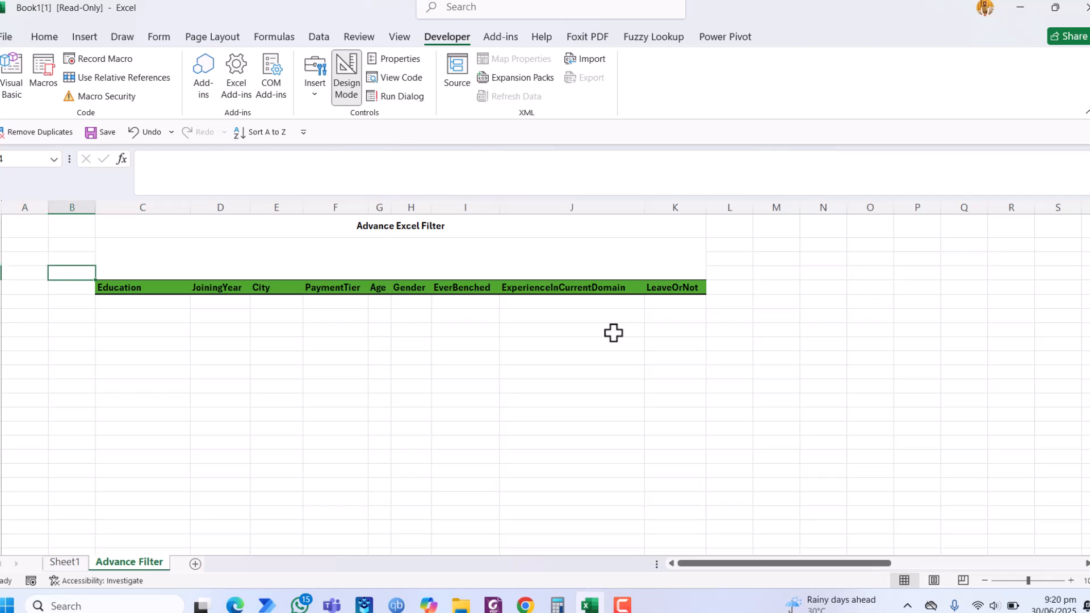
{"action": "key", "text": "Right"}
{"action": "key", "text": "Right"}
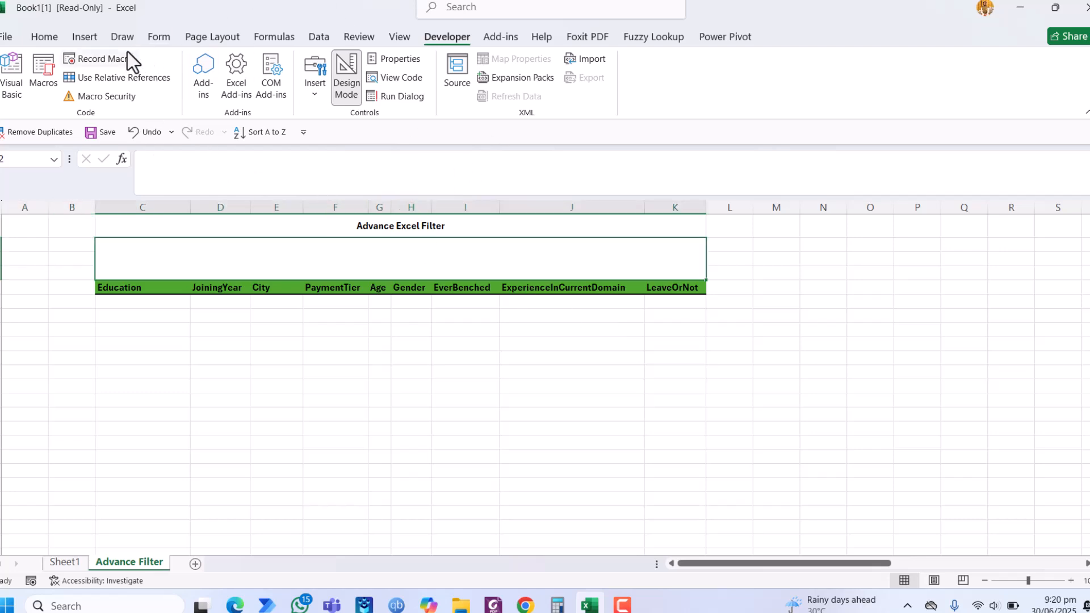
{"action": "left_click", "coordinate": [59, 41]}
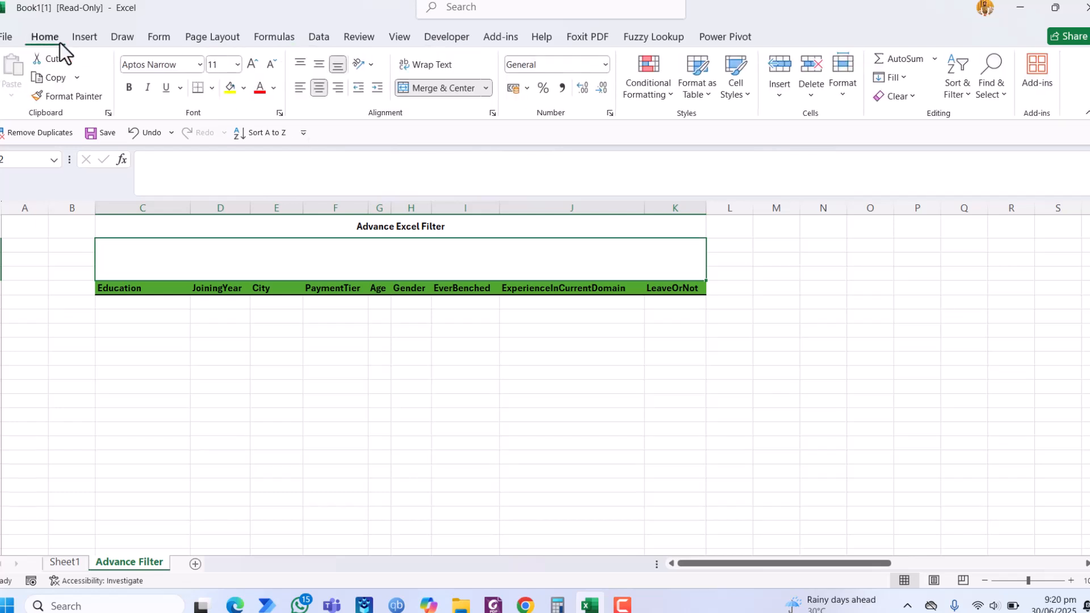
{"action": "left_click", "coordinate": [443, 39]}
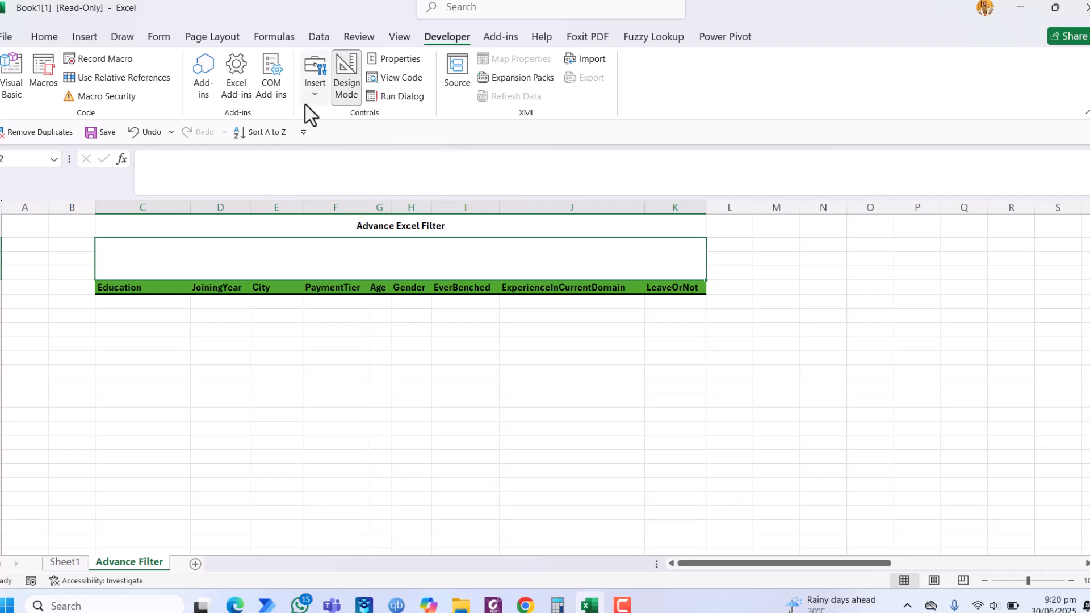
{"action": "left_click", "coordinate": [313, 91]}
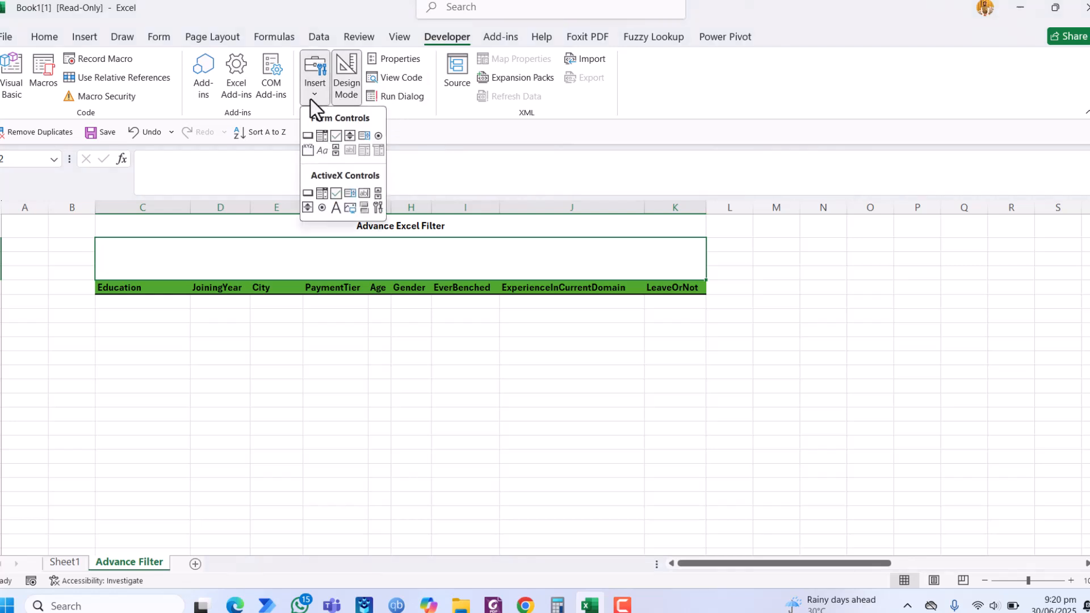
{"action": "left_click", "coordinate": [364, 194]}
{"action": "left_click_drag", "start_coordinate": [97, 240], "coordinate": [704, 277]}
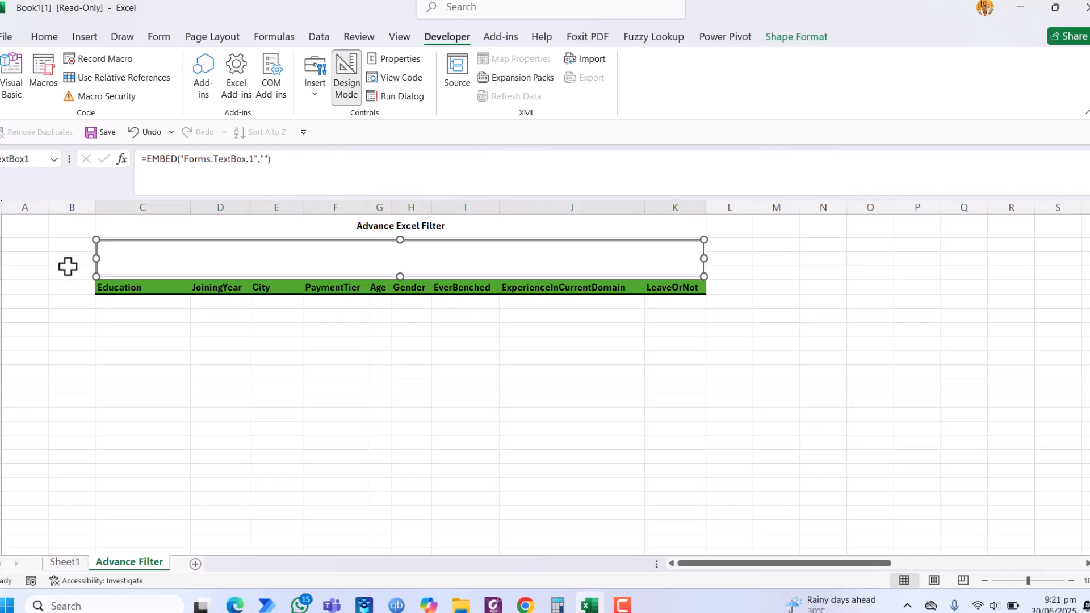
Step: Set the text box's LinkedCell property to C3 and close its properties
{"action": "right_click", "coordinate": [155, 262]}
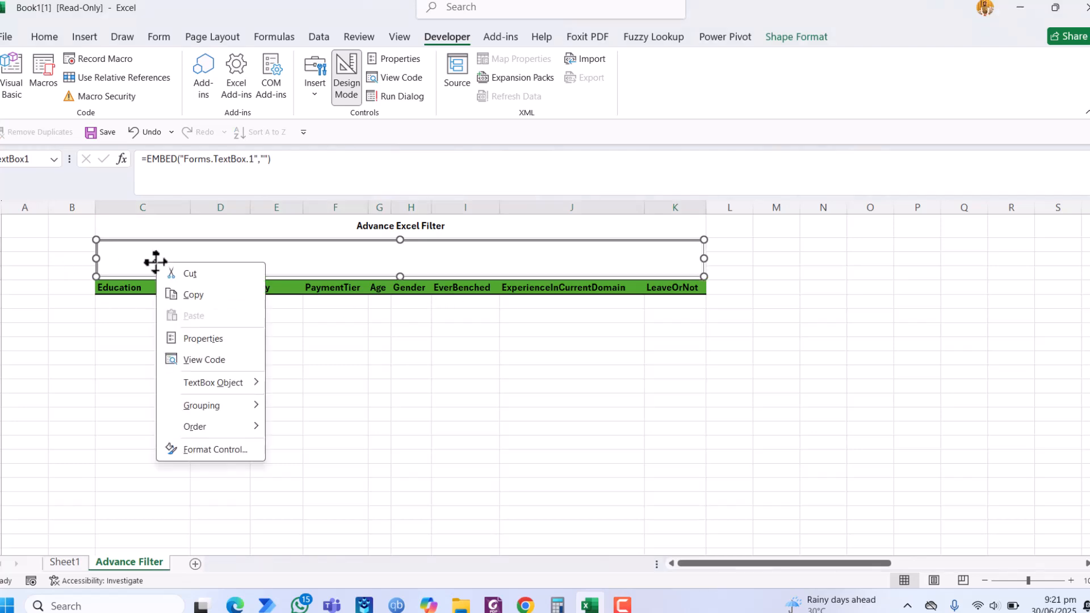
{"action": "left_click", "coordinate": [199, 338]}
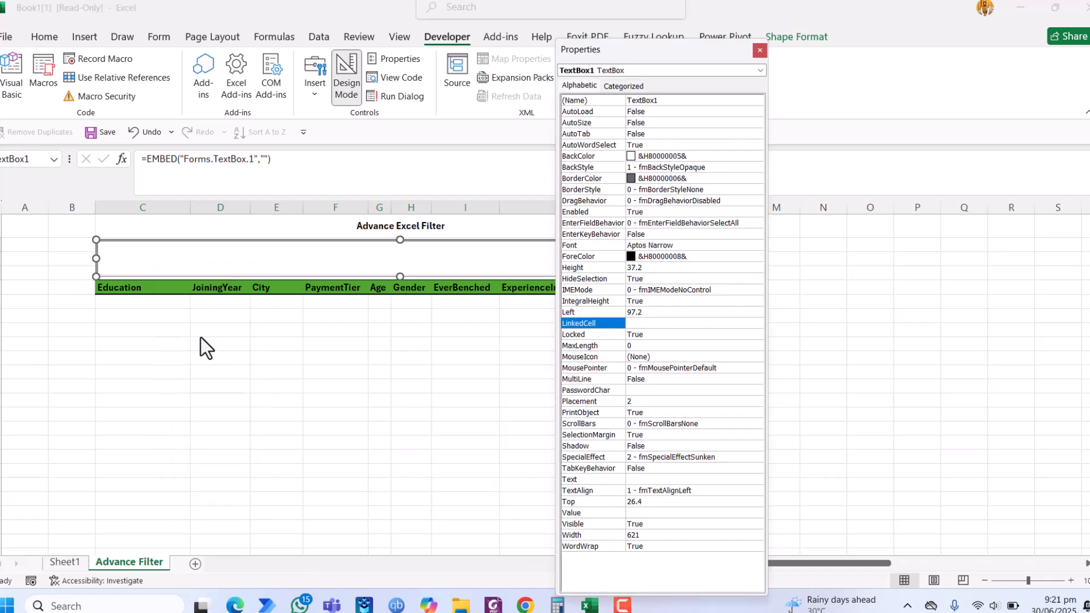
{"action": "left_click", "coordinate": [635, 324]}
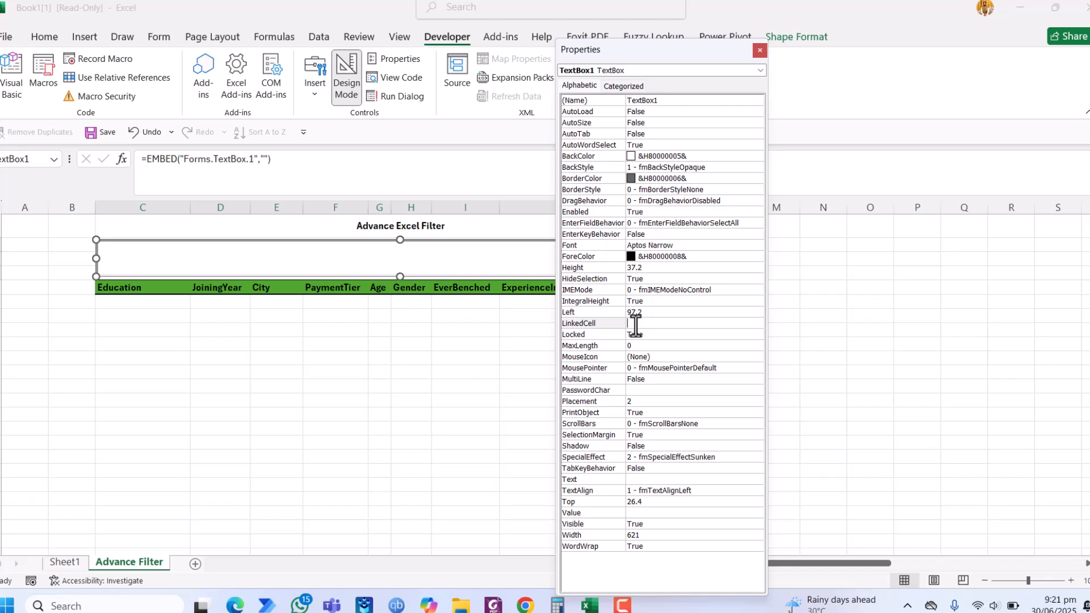
{"action": "type", "text": "C3"}
{"action": "key", "text": "Return"}
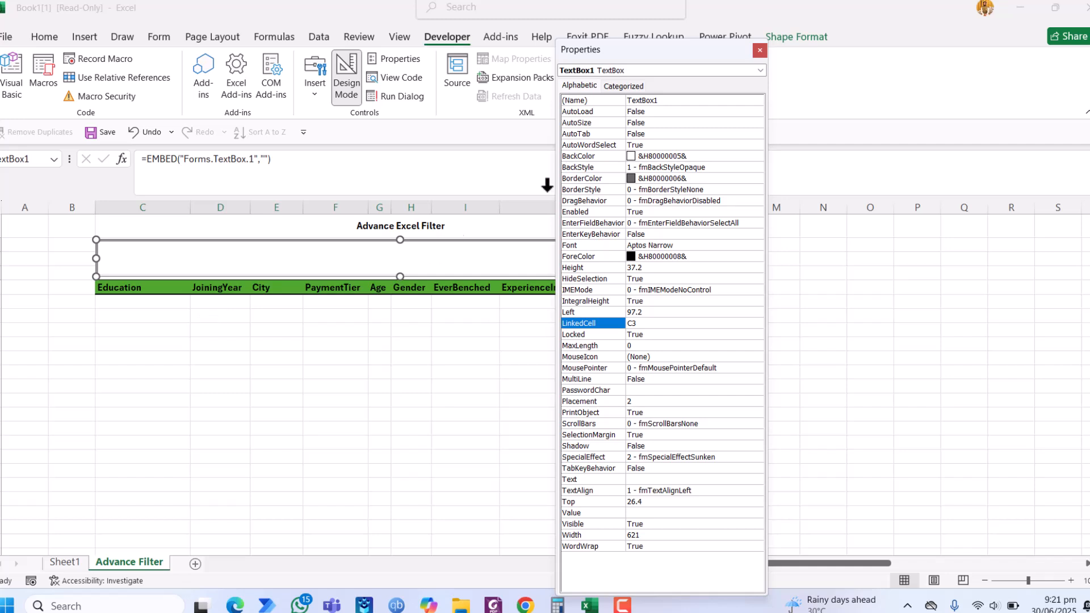
{"action": "left_click", "coordinate": [759, 50]}
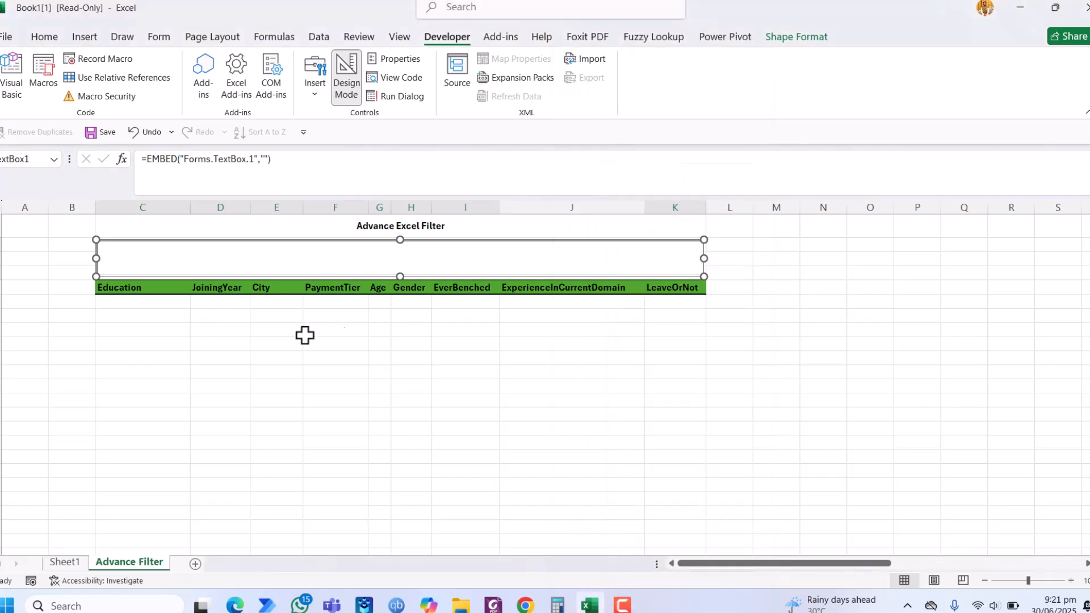
Step: Begin a FILTER formula in the first cell under the Education header, using the source data AA6:AI4658 as the array
{"action": "left_click", "coordinate": [287, 339]}
{"action": "key", "text": "ctrl+Up"}
{"action": "key", "text": "ctrl+Left"}
{"action": "key", "text": "Down"}
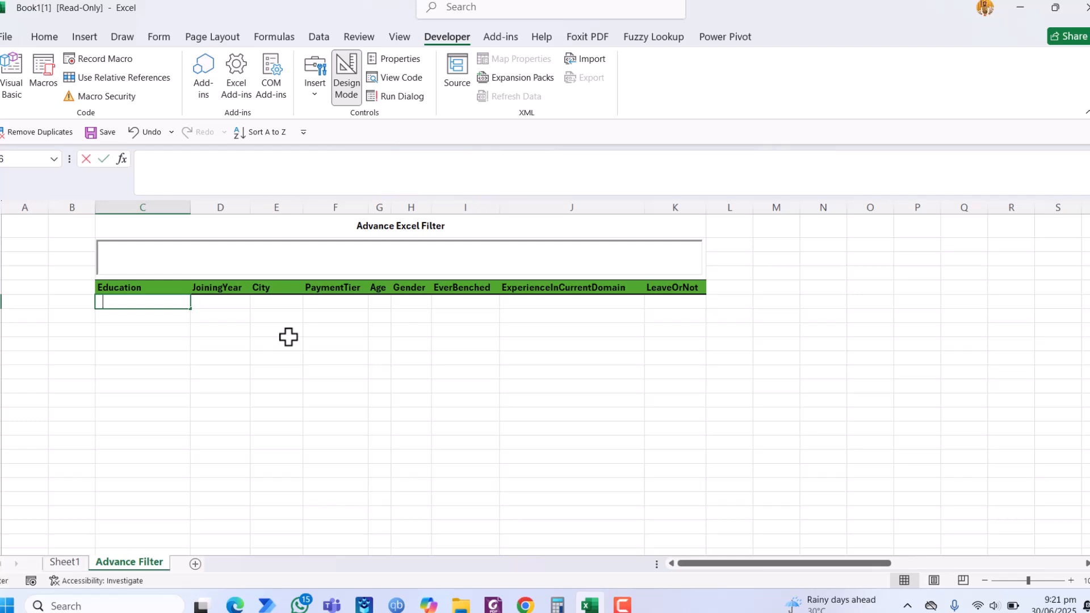
{"action": "type", "text": "=Filter"}
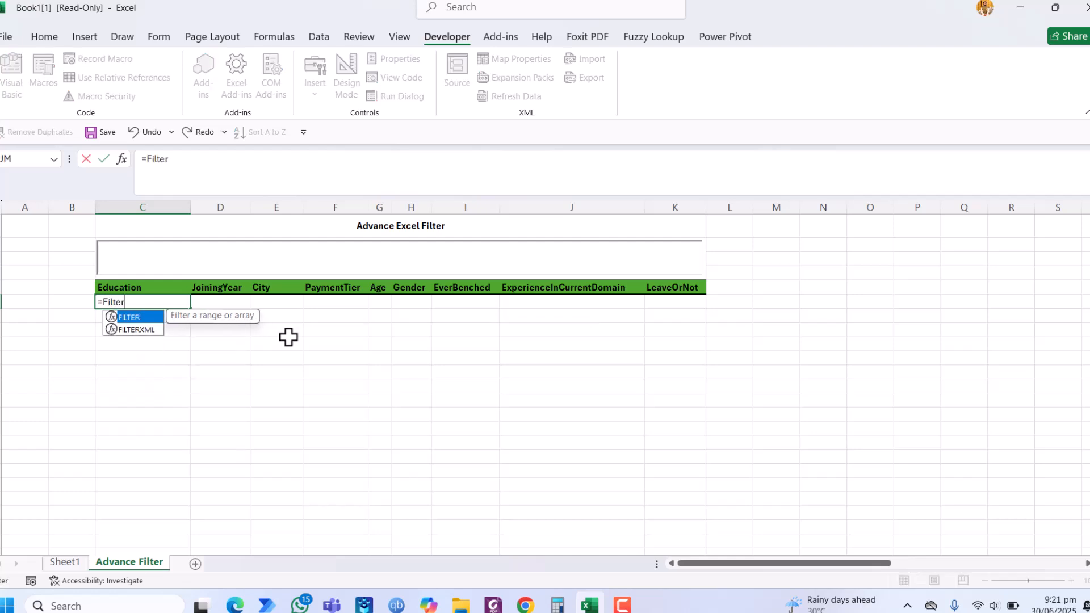
{"action": "type", "text": "("}
{"action": "left_click", "coordinate": [380, 355]}
{"action": "key", "text": "ctrl+Up"}
{"action": "key", "text": "ctrl+Right"}
{"action": "key", "text": "ctrl+Right"}
{"action": "key", "text": "Down"}
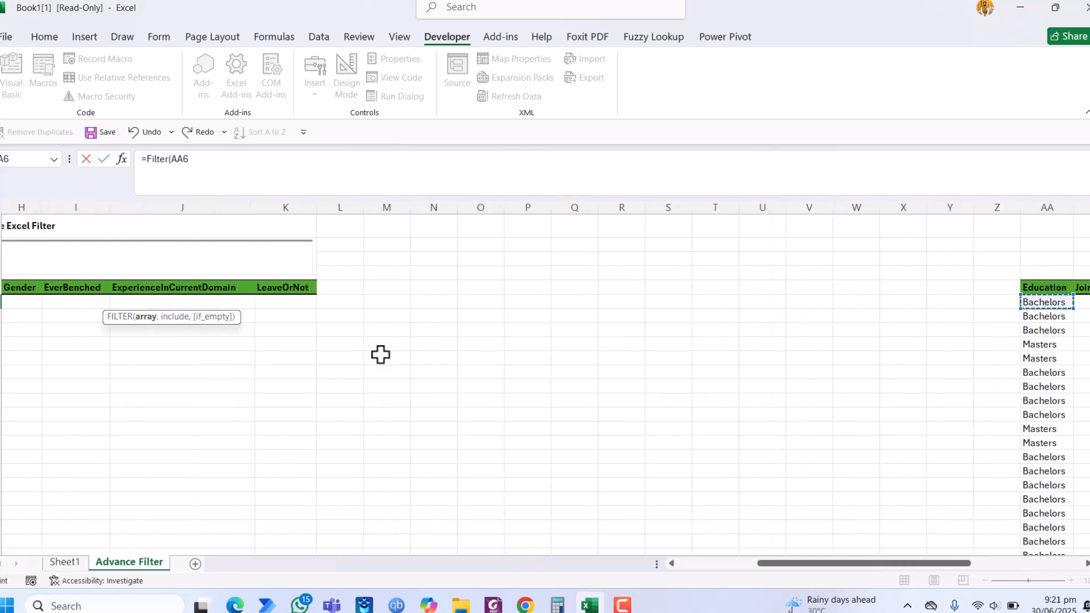
{"action": "key", "text": "ctrl+shift+Down"}
{"action": "key", "text": "ctrl+shift+Right"}
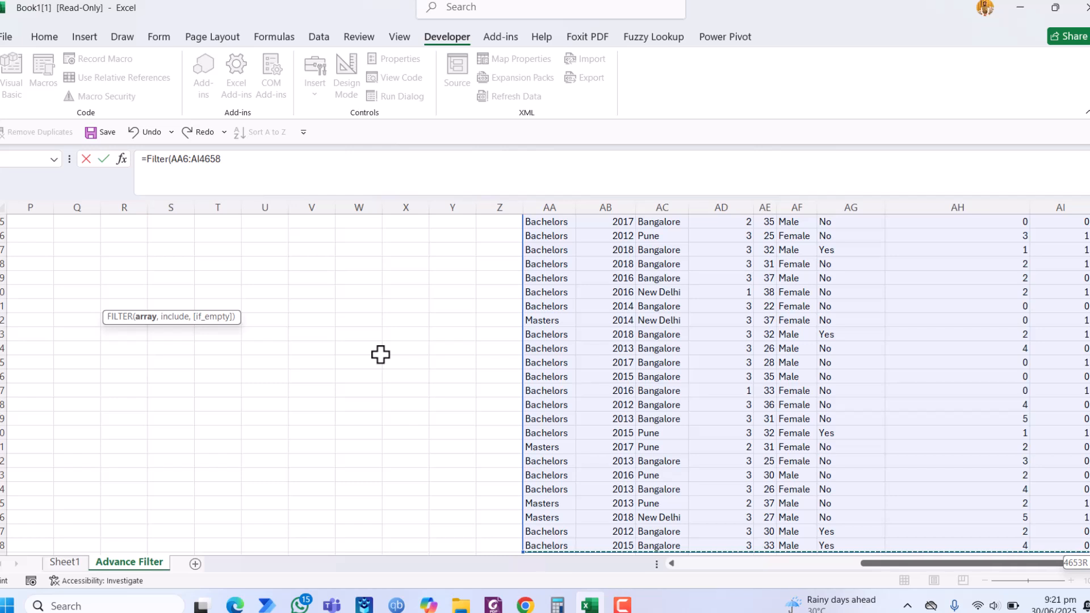
{"action": "type", "text": ","}
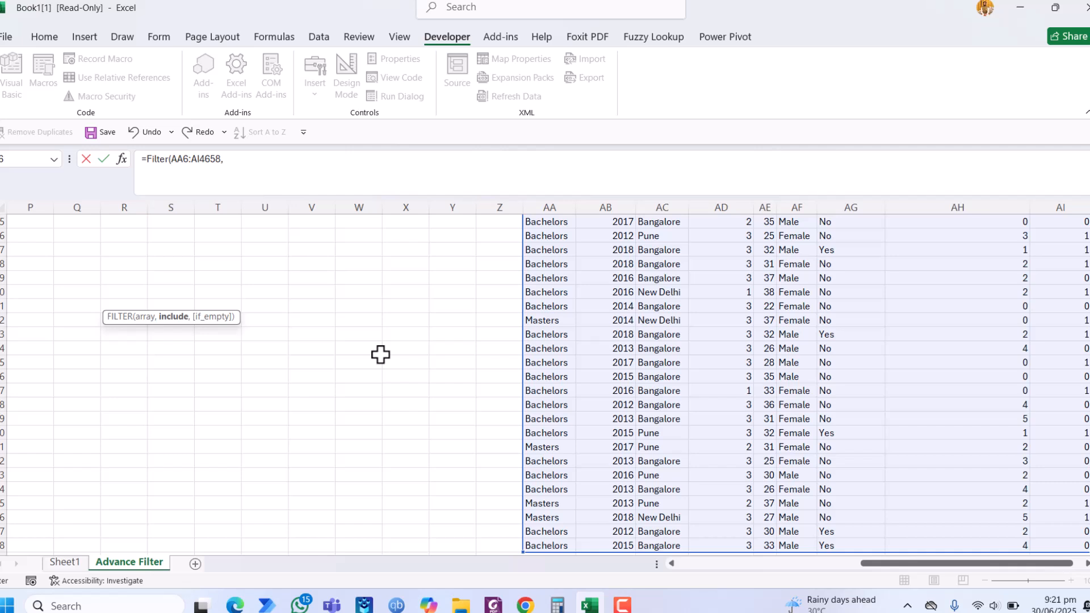
Step: Add a LEFT function on the City values AC6:AC4658 as the include argument, with LEN opened for its character count
{"action": "type", "text": "Left"}
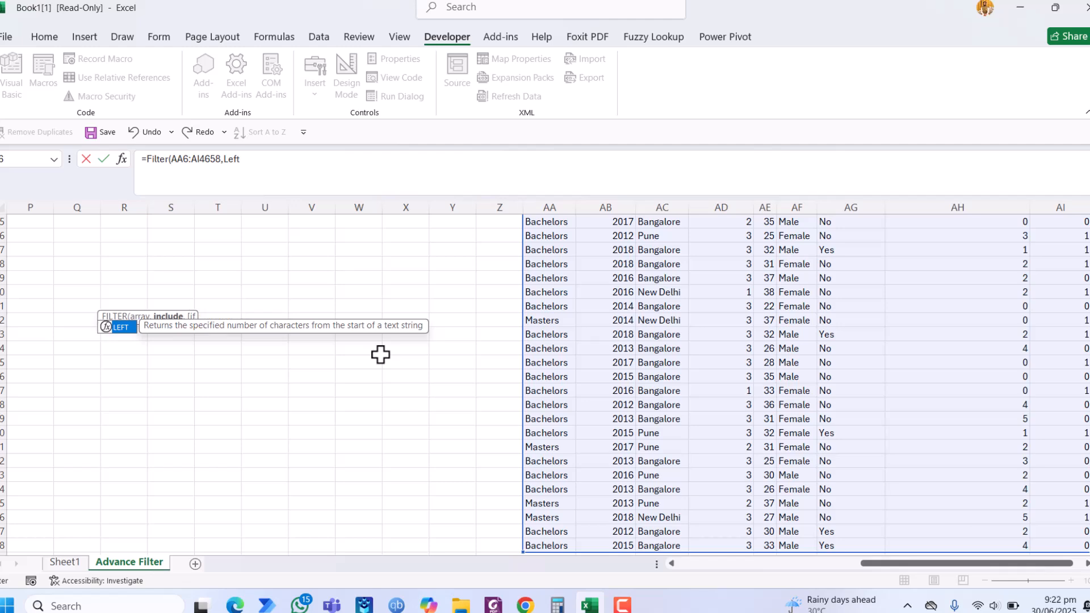
{"action": "key", "text": "Tab"}
{"action": "left_click", "coordinate": [656, 321]}
{"action": "key", "text": "ctrl+Up"}
{"action": "key", "text": "Down"}
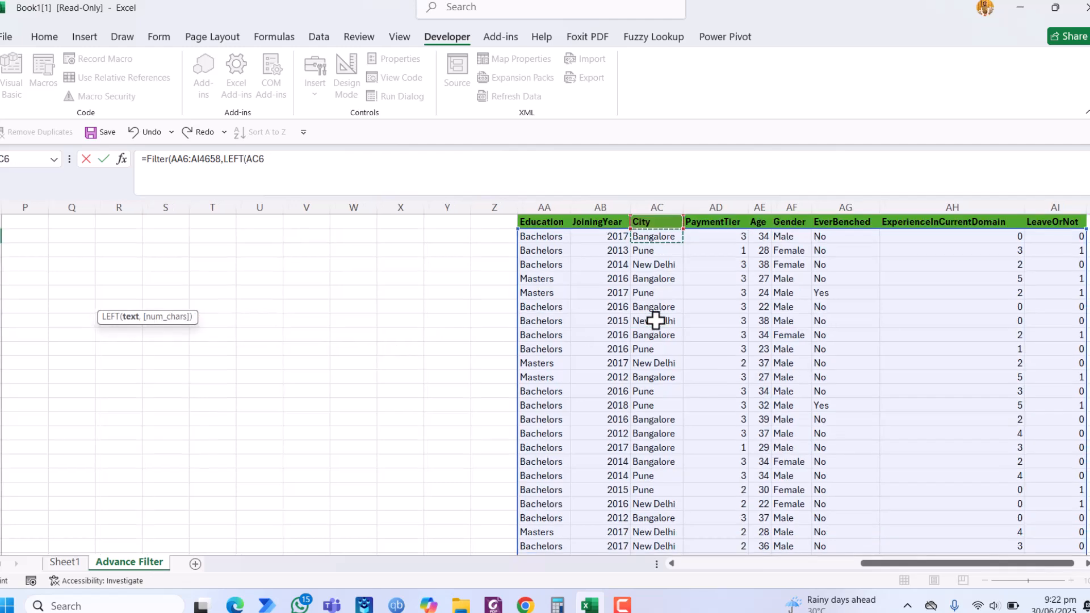
{"action": "key", "text": "ctrl+shift+Down"}
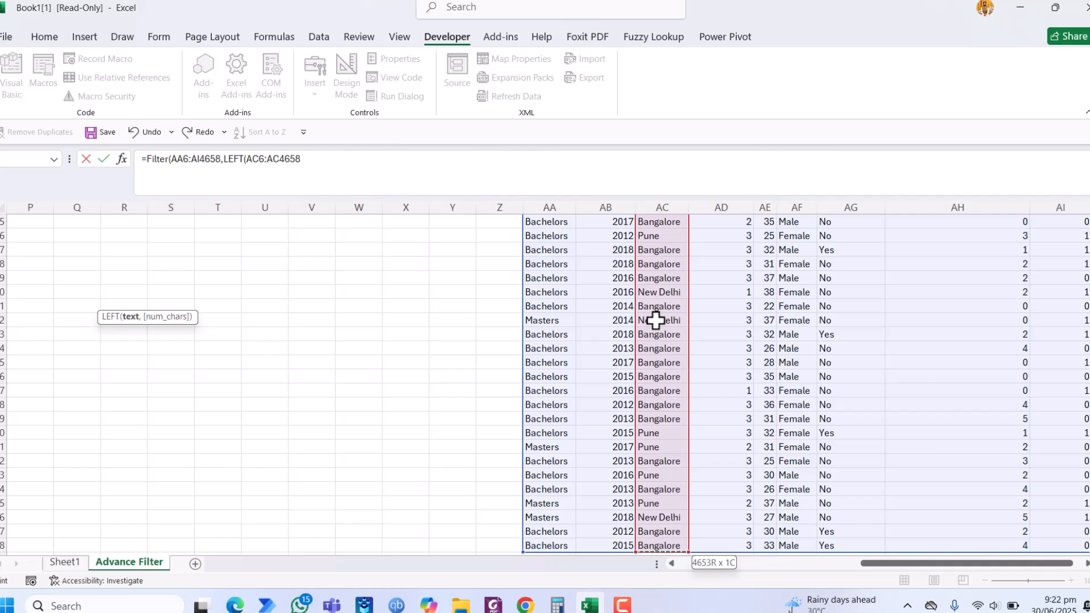
{"action": "type", "text": ","}
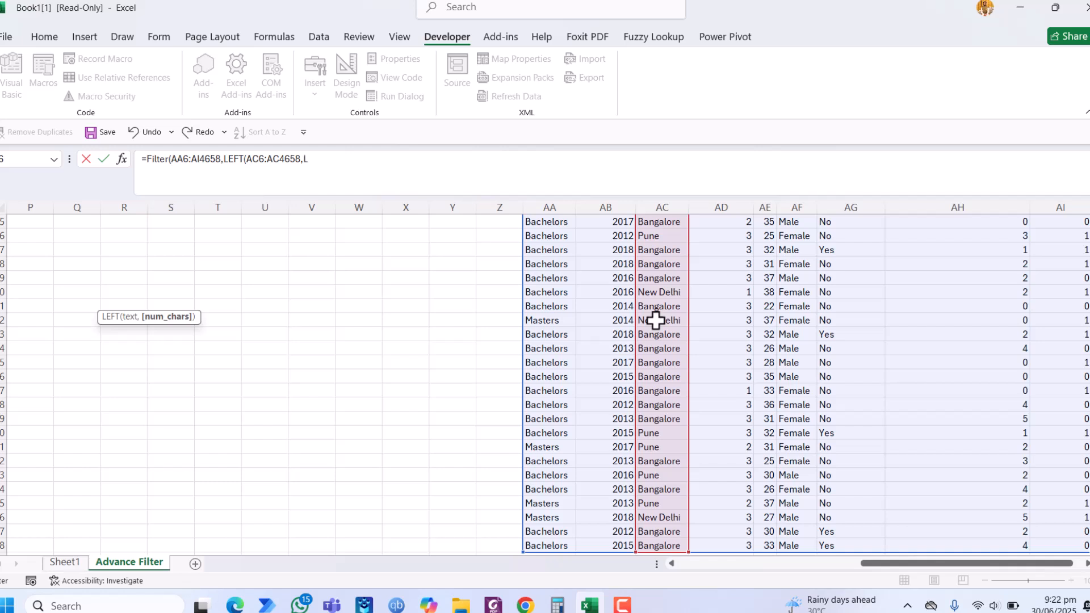
{"action": "type", "text": "LEN("}
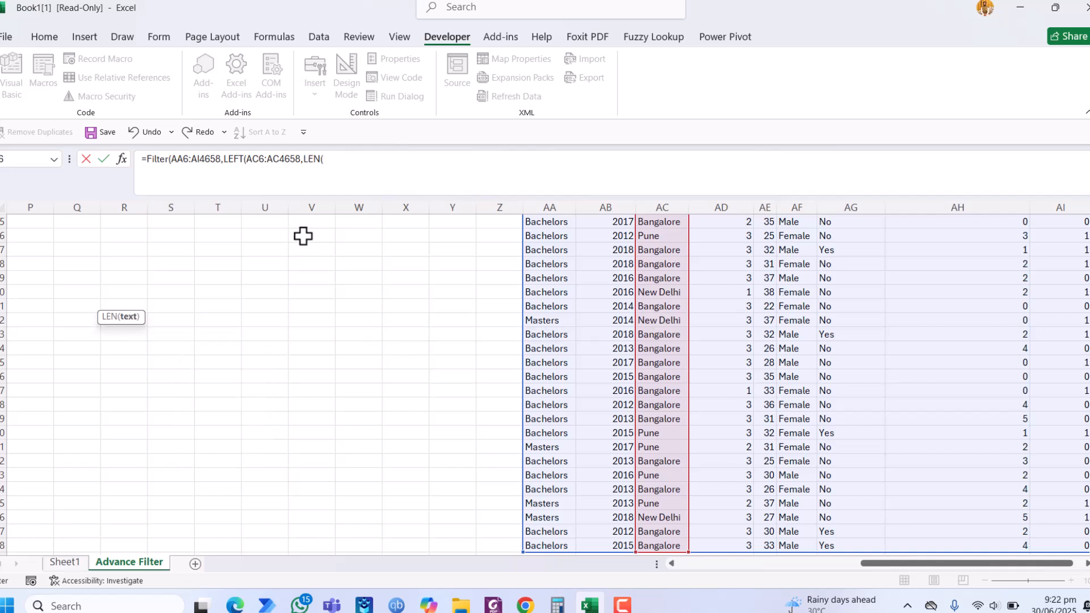
{"action": "left_click", "coordinate": [265, 342]}
{"action": "key", "text": "ctrl+Up"}
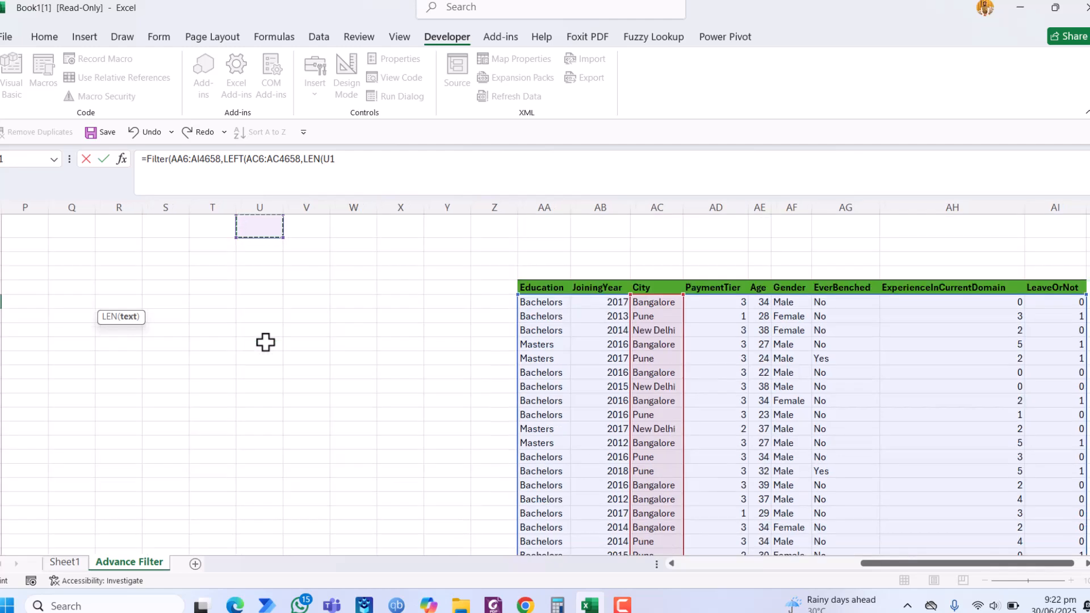
{"action": "key", "text": "ctrl+Left"}
{"action": "key", "text": "Left"}
{"action": "key", "text": "Left"}
{"action": "key", "text": "Down"}
{"action": "key", "text": "Down"}
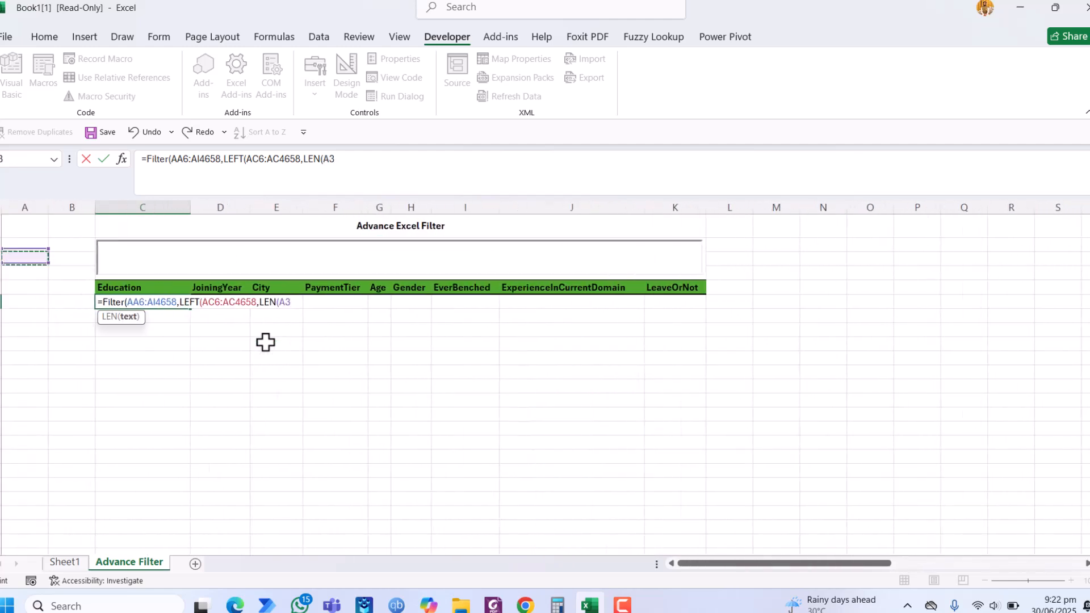
{"action": "key", "text": "BackSpace"}
{"action": "key", "text": "BackSpace"}
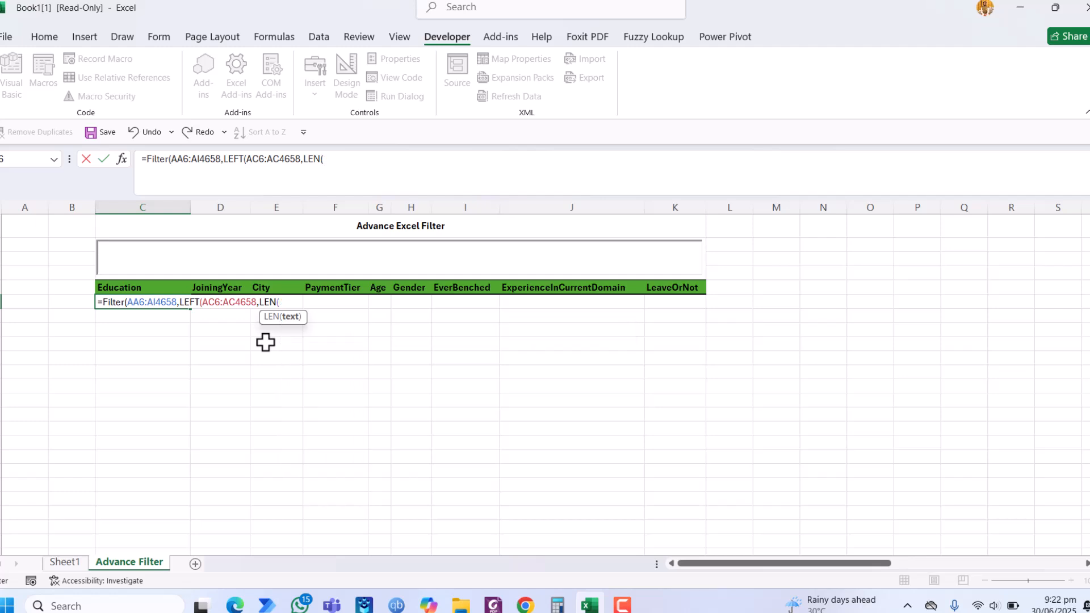
Step: Complete the formula with C3 as the LEN argument and =C3 as the comparison, and enter it
{"action": "type", "text": "C3"}
{"action": "left_click", "coordinate": [382, 164]}
{"action": "type", "text": ")"}
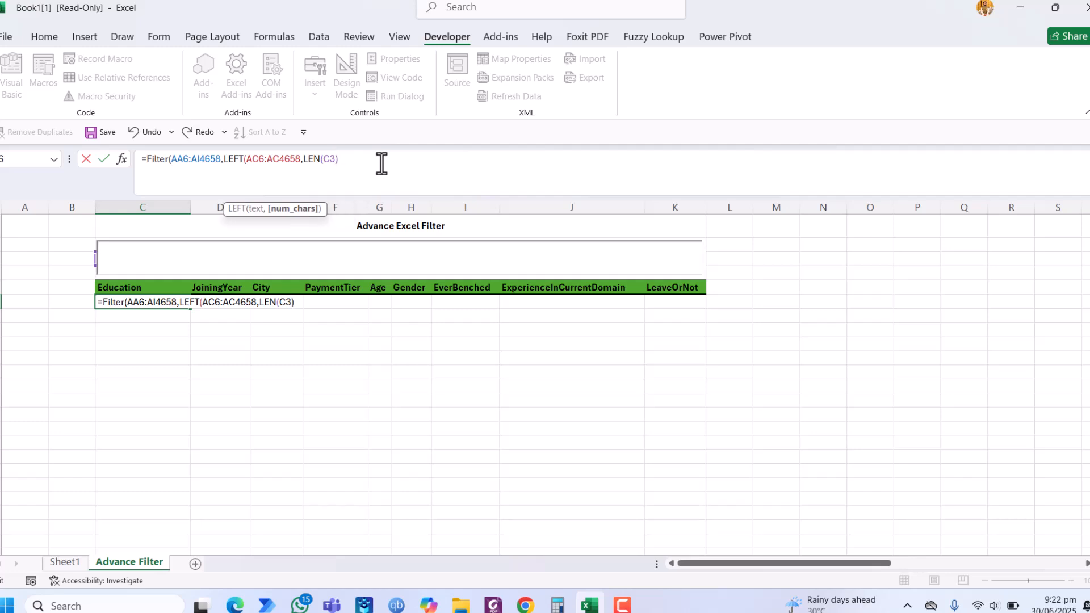
{"action": "type", "text": ")"}
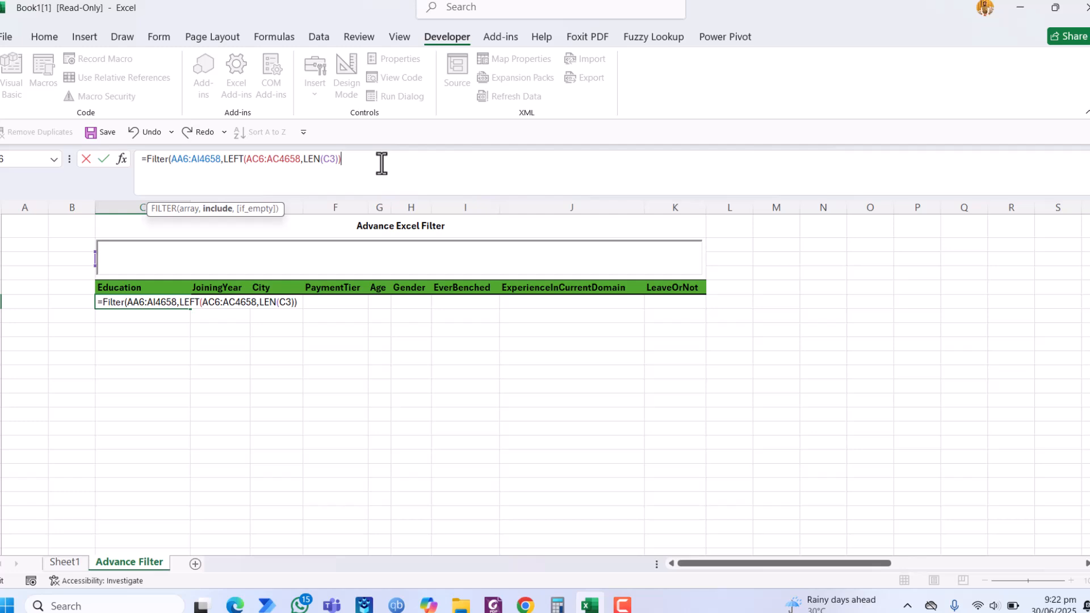
{"action": "type", "text": "C3)"}
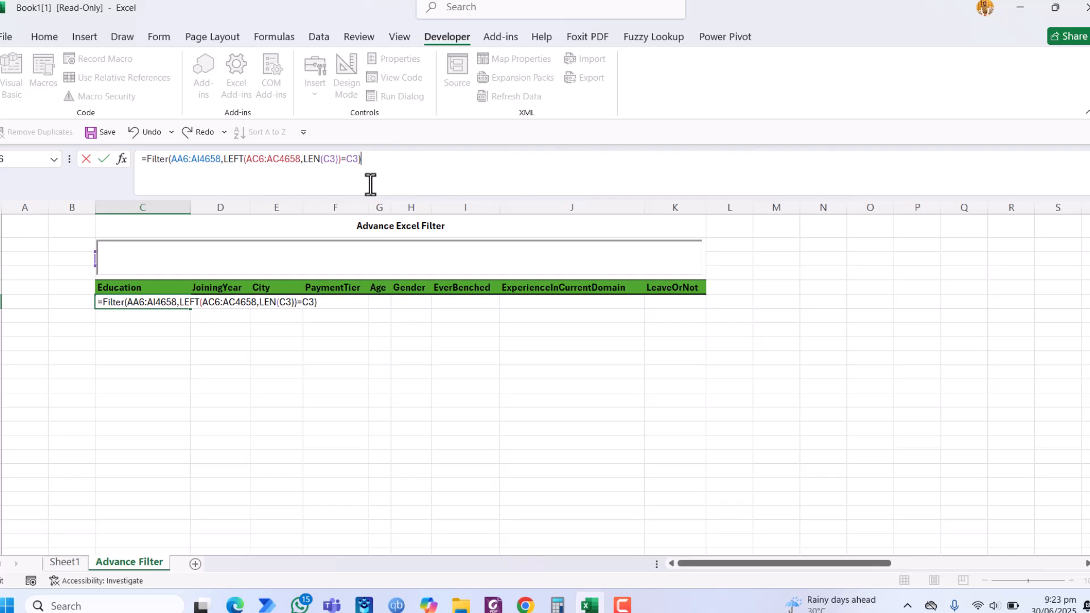
{"action": "key", "text": "Return"}
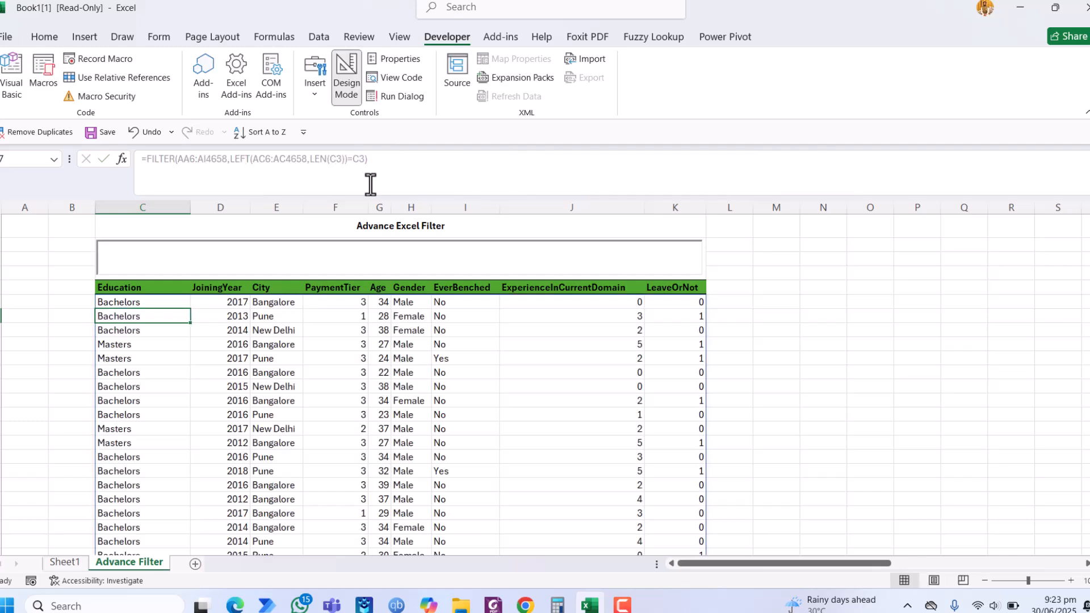
Step: Turn off Design Mode and filter the table by entering P in the text box
{"action": "left_click", "coordinate": [202, 263]}
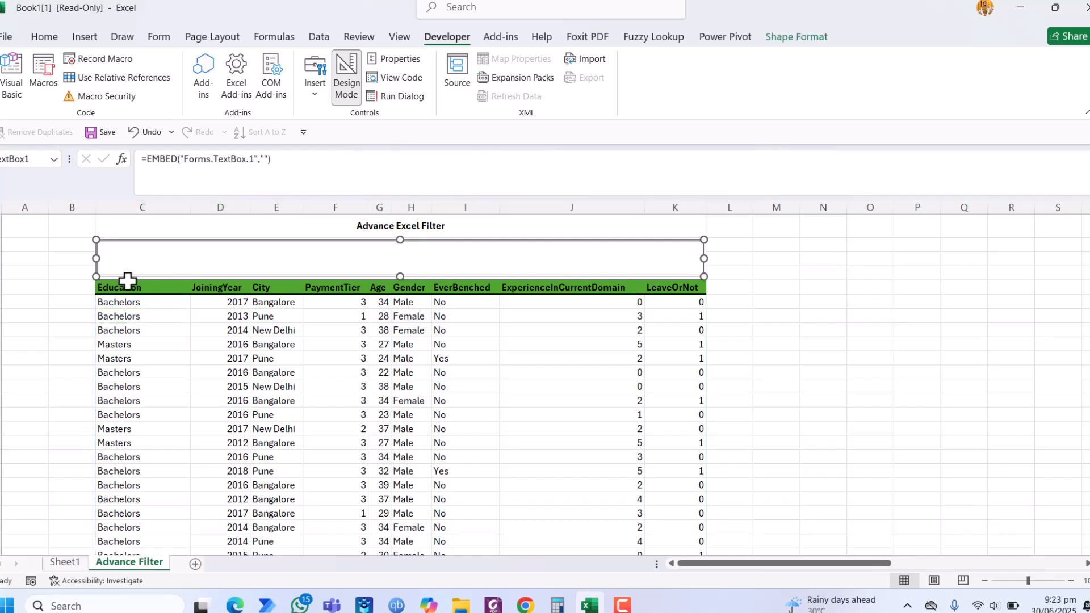
{"action": "left_click", "coordinate": [343, 95]}
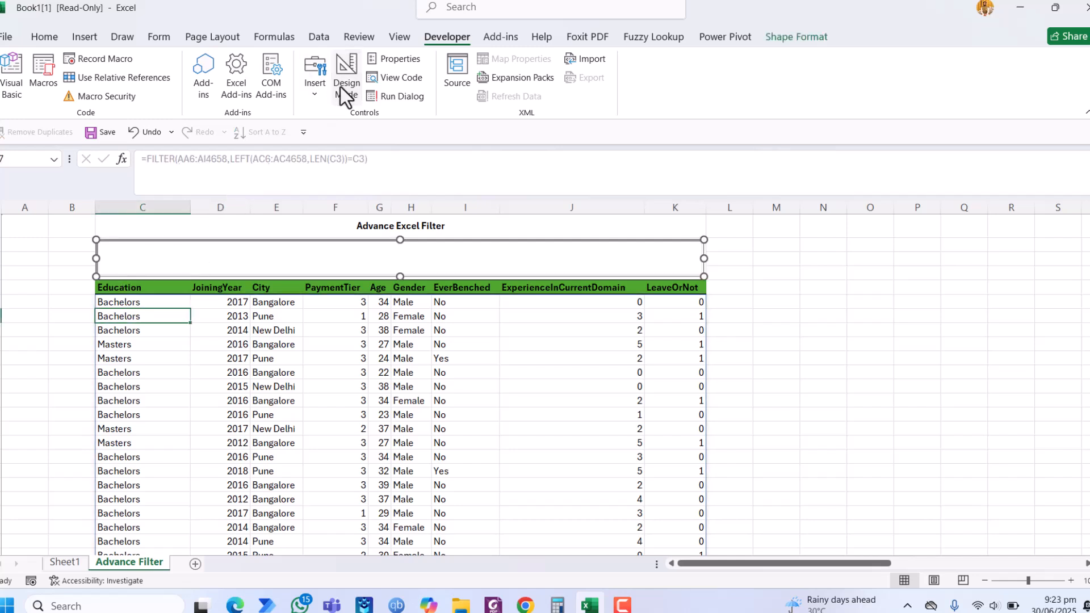
{"action": "left_click", "coordinate": [168, 267]}
{"action": "type", "text": "P"}
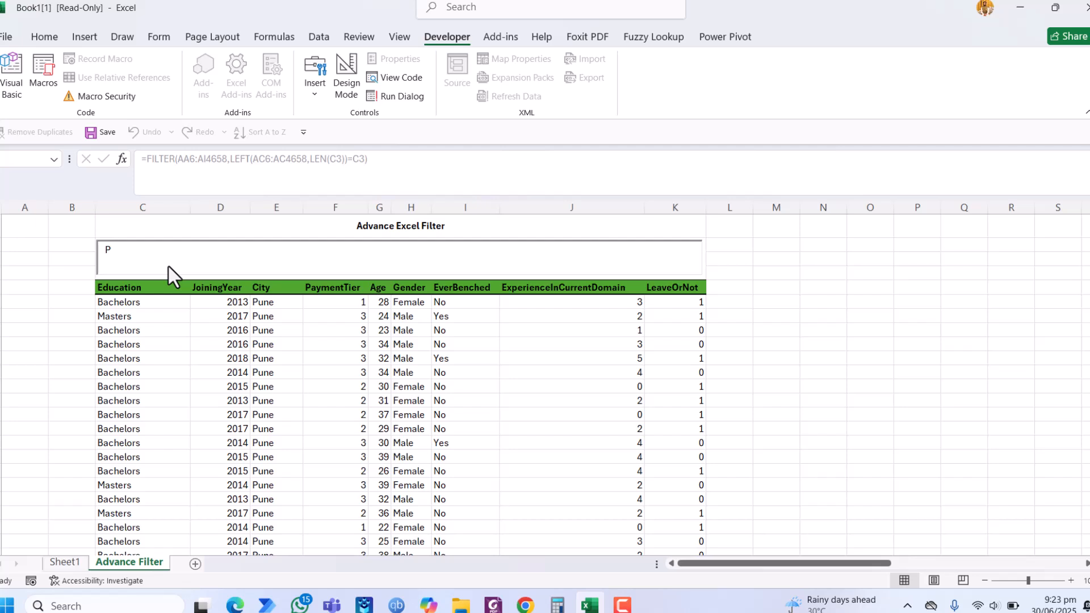
Step: Replace the text box entry with B and then with N to filter by other cities
{"action": "key", "text": "BackSpace"}
{"action": "type", "text": "B"}
{"action": "key", "text": "BackSpace"}
{"action": "type", "text": "N"}
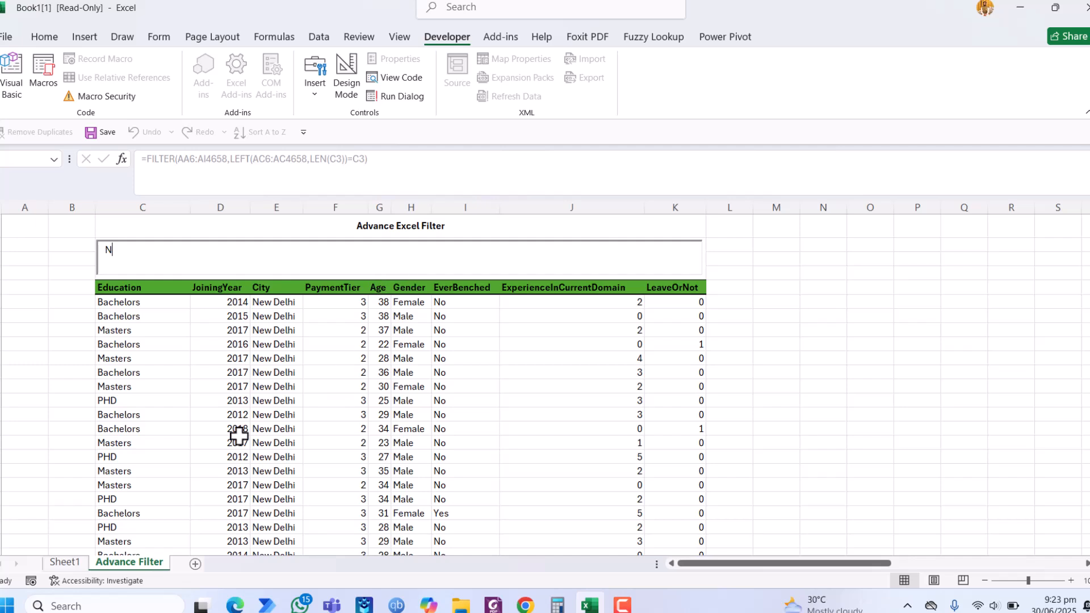
Step: Replace the City value in cell AC7 of the source data with Pakistan
{"action": "left_click", "coordinate": [277, 414]}
{"action": "key", "text": "Right"}
{"action": "key", "text": "Right"}
{"action": "key", "text": "Right"}
{"action": "key", "text": "Right"}
{"action": "key", "text": "Right"}
{"action": "key", "text": "Right"}
{"action": "key", "text": "Right"}
{"action": "key", "text": "Right"}
{"action": "key", "text": "Right"}
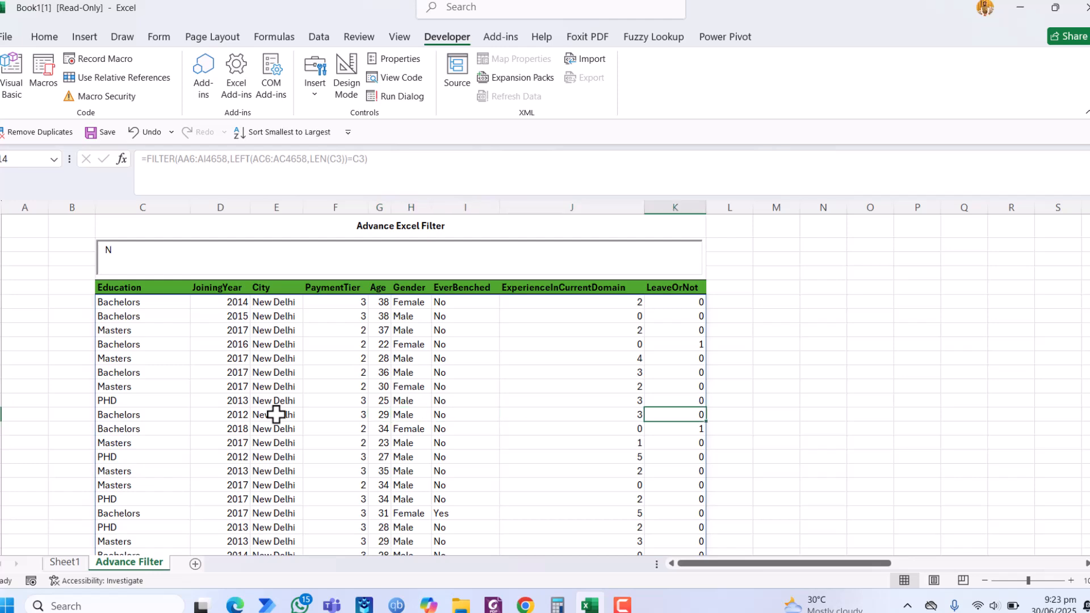
{"action": "key", "text": "Right"}
{"action": "key", "text": "Right"}
{"action": "key", "text": "Right"}
{"action": "key", "text": "Right"}
{"action": "key", "text": "Right"}
{"action": "key", "text": "Right"}
{"action": "key", "text": "Right"}
{"action": "key", "text": "Right"}
{"action": "key", "text": "Right"}
{"action": "key", "text": "Right"}
{"action": "key", "text": "Right"}
{"action": "key", "text": "Right"}
{"action": "key", "text": "Right"}
{"action": "key", "text": "Right"}
{"action": "key", "text": "Right"}
{"action": "key", "text": "Right"}
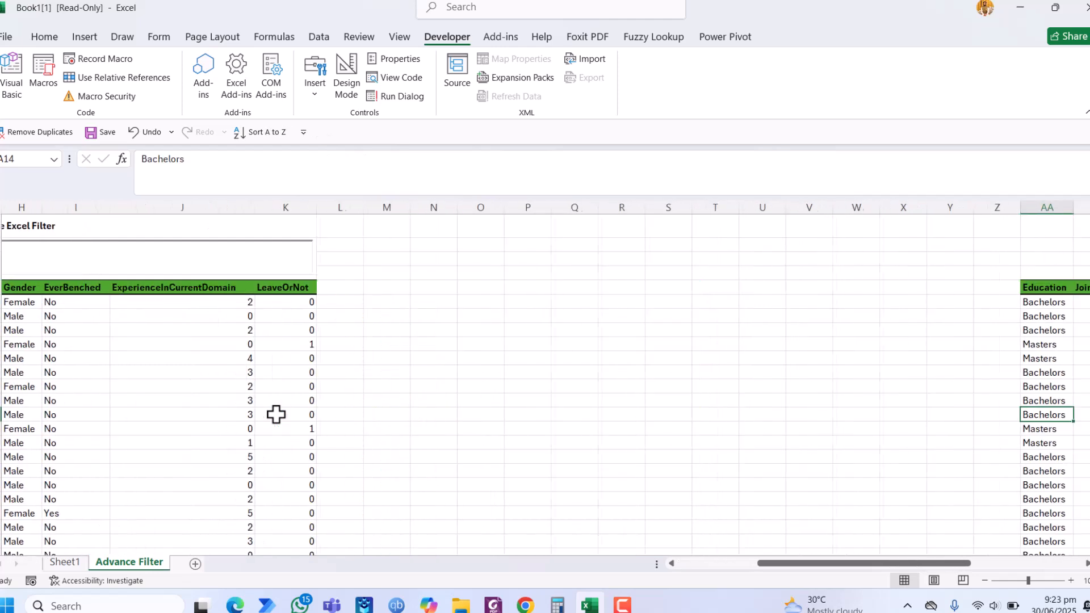
{"action": "key", "text": "Left"}
{"action": "key", "text": "Left"}
{"action": "key", "text": "Up"}
{"action": "key", "text": "Up"}
{"action": "key", "text": "Up"}
{"action": "key", "text": "Up"}
{"action": "key", "text": "Up"}
{"action": "key", "text": "Up"}
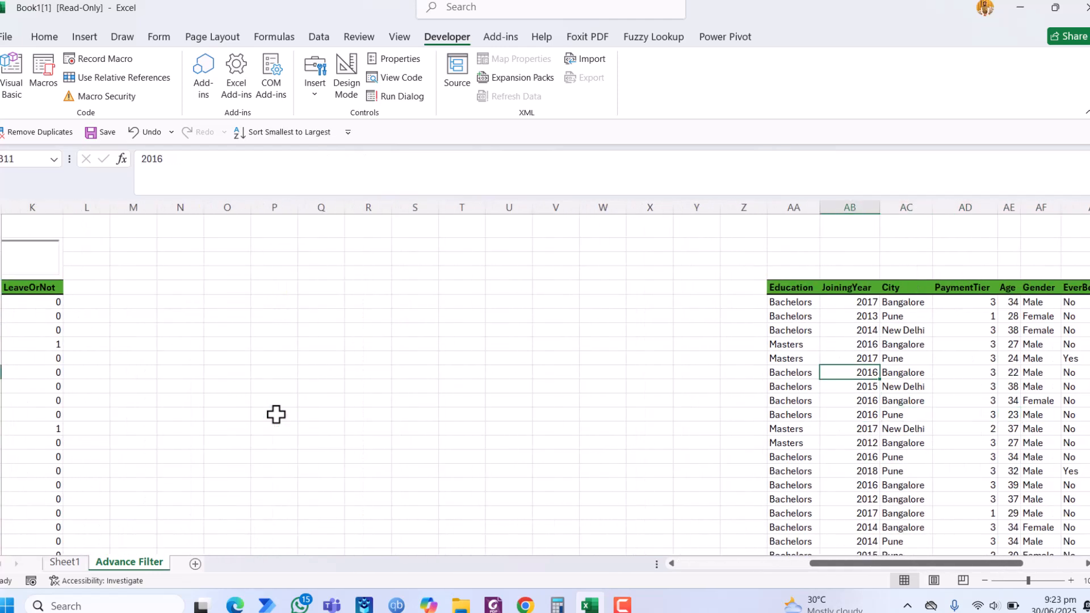
{"action": "key", "text": "Up"}
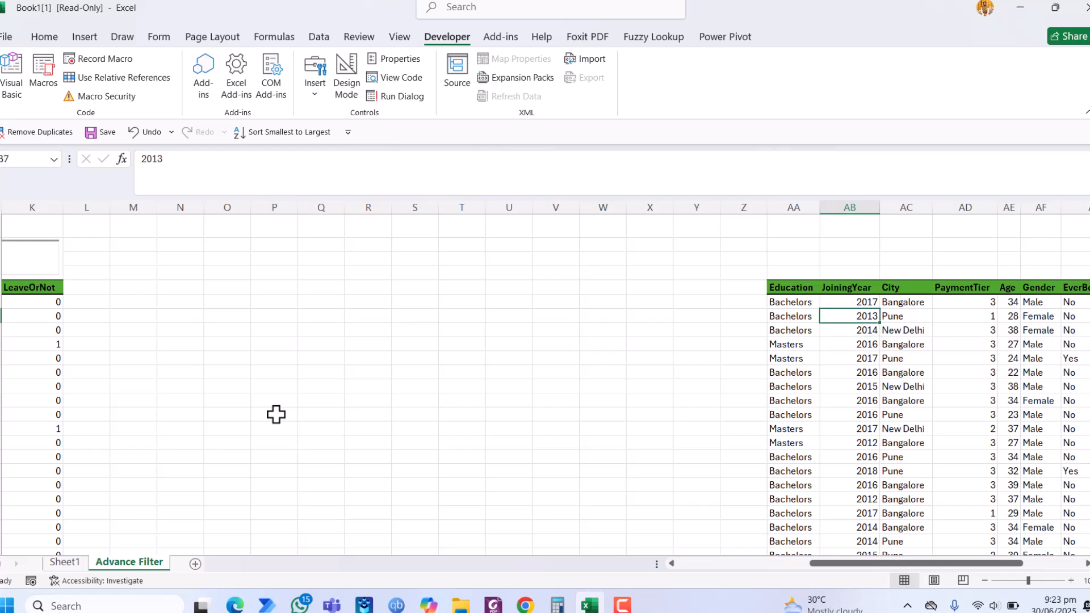
{"action": "key", "text": "Left"}
{"action": "key", "text": "Right"}
{"action": "key", "text": "Right"}
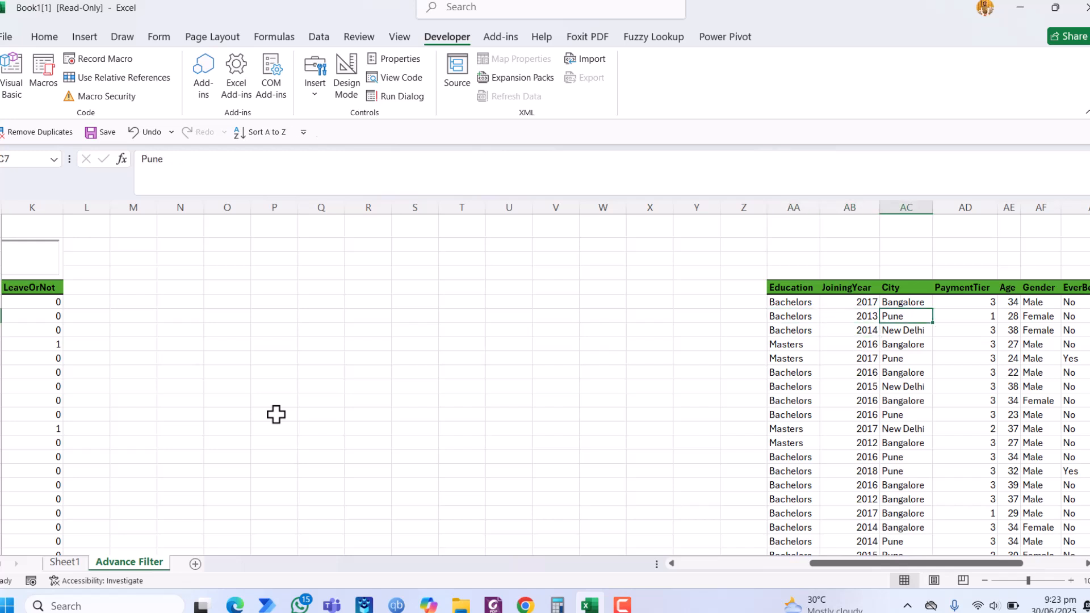
{"action": "type", "text": "is"}
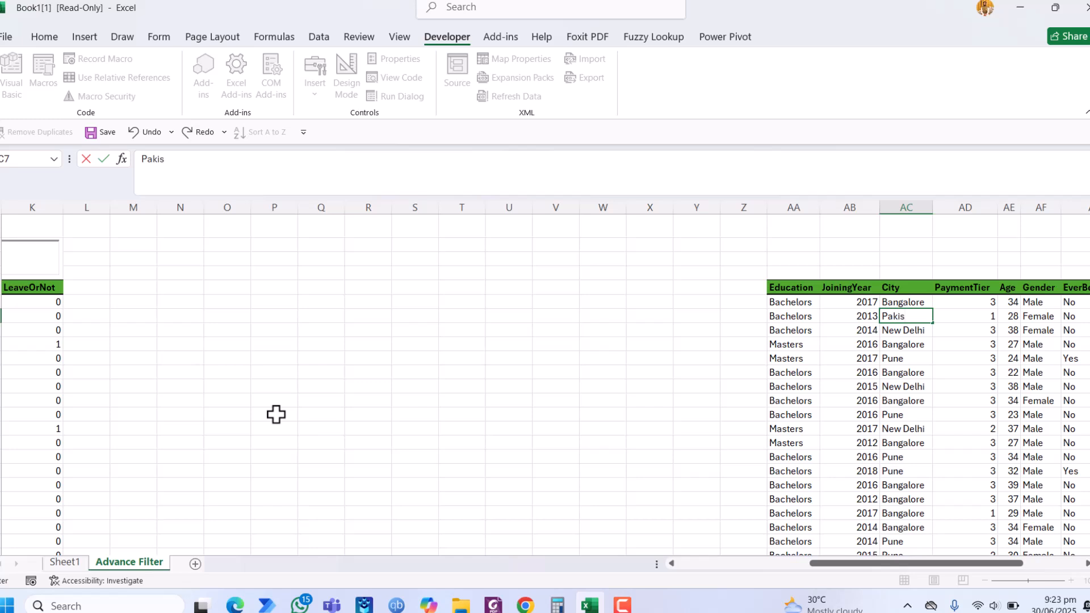
{"action": "type", "text": "tan"}
{"action": "left_click", "coordinate": [867, 387]}
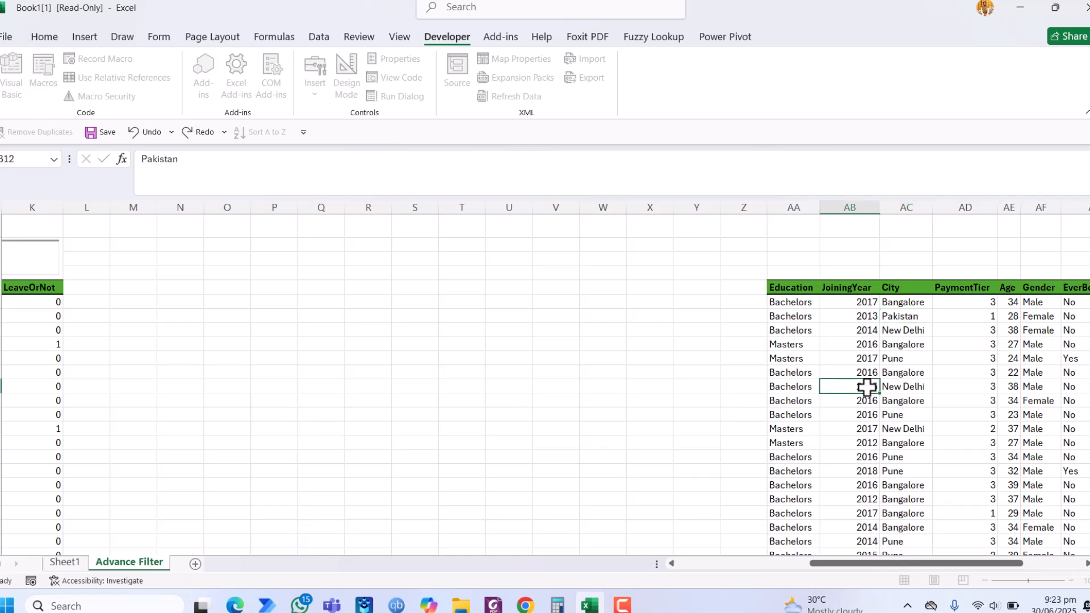
Step: Return to the search text box and replace its entry with P to filter the table by city
{"action": "key", "text": "ctrl+Up"}
{"action": "key", "text": "Left"}
{"action": "key", "text": "Home"}
{"action": "key", "text": "Right"}
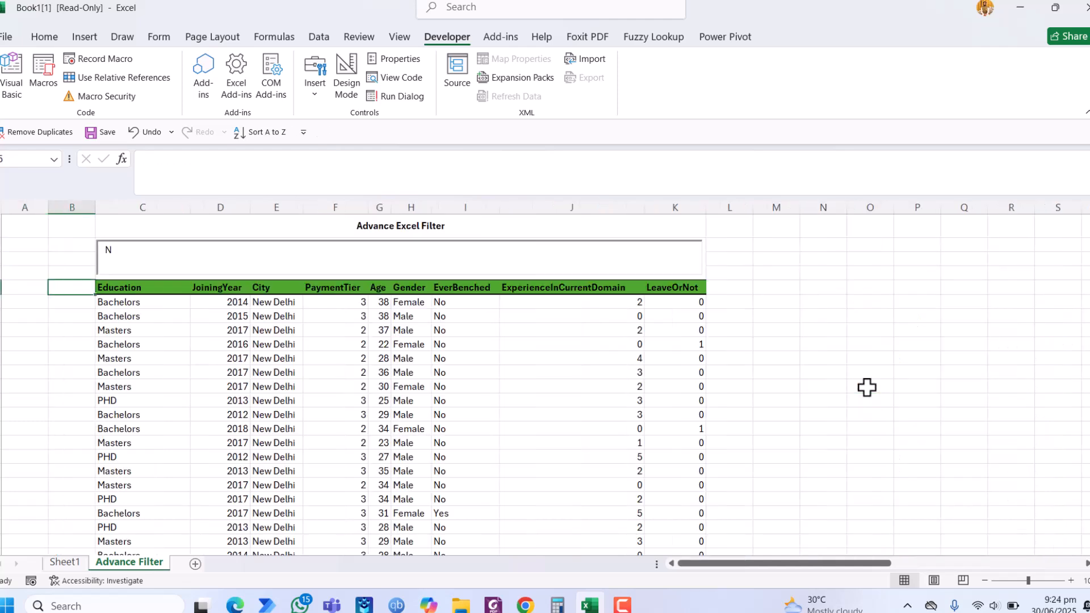
{"action": "left_click", "coordinate": [456, 263]}
{"action": "key", "text": "BackSpace"}
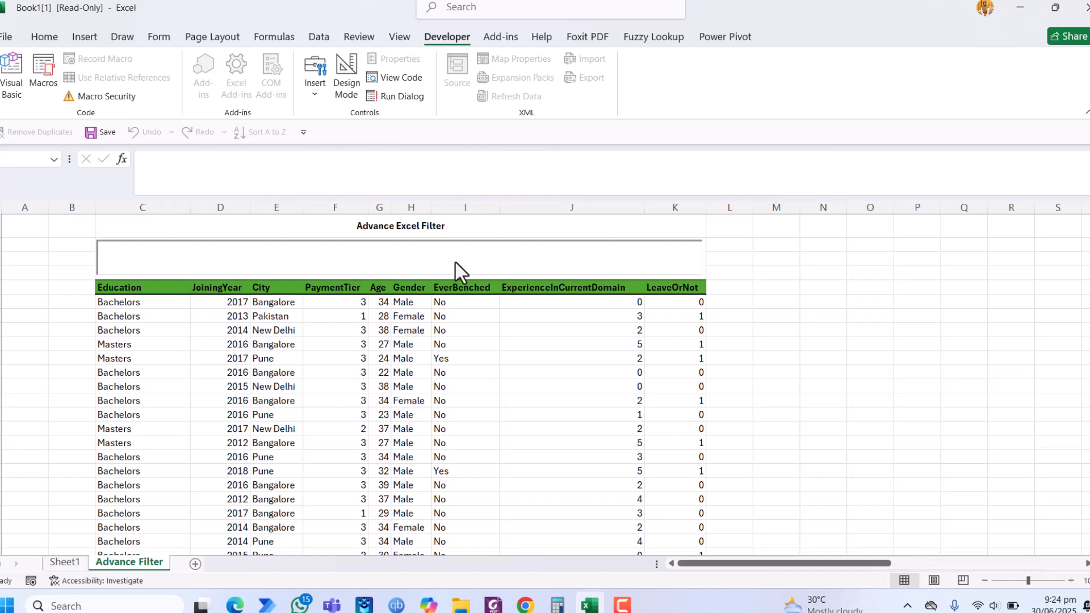
{"action": "type", "text": "P"}
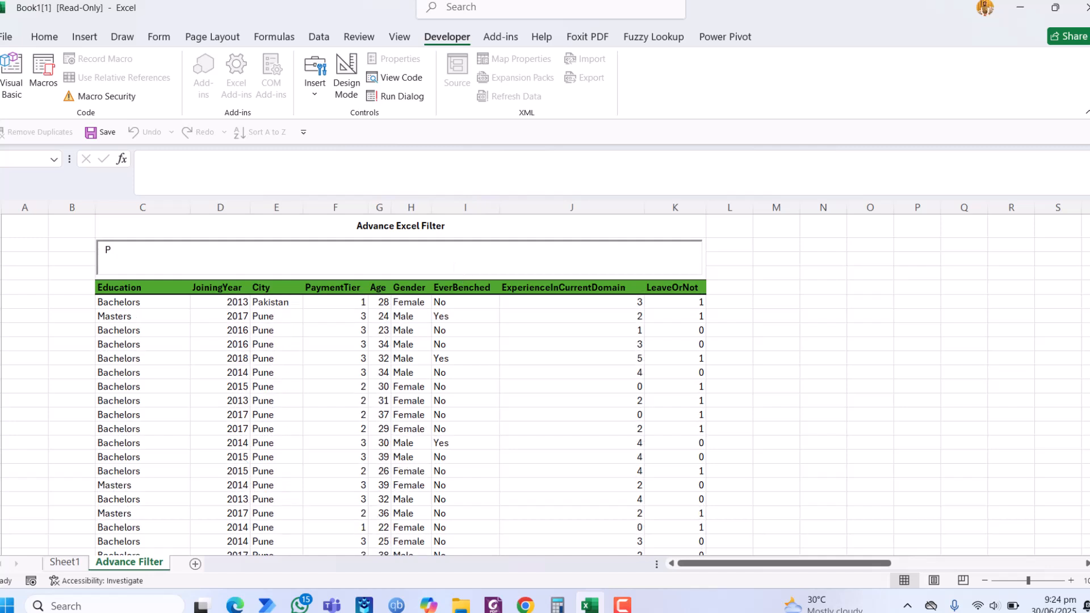
Step: Extend the search text to Pa to narrow the city filter
{"action": "left_click", "coordinate": [296, 301]}
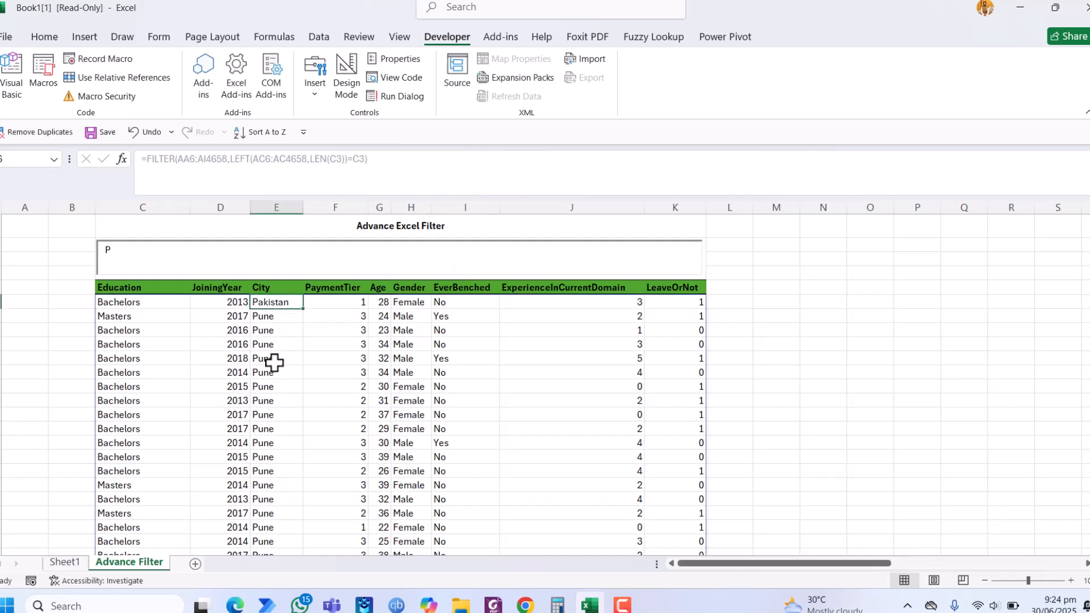
{"action": "left_click", "coordinate": [220, 251]}
{"action": "type", "text": "a"}
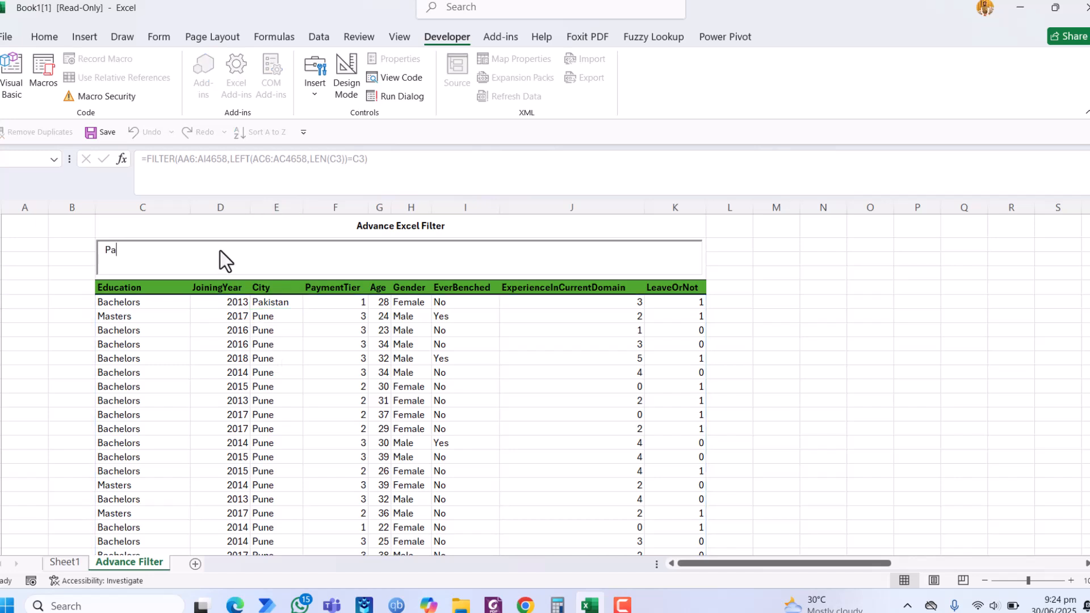